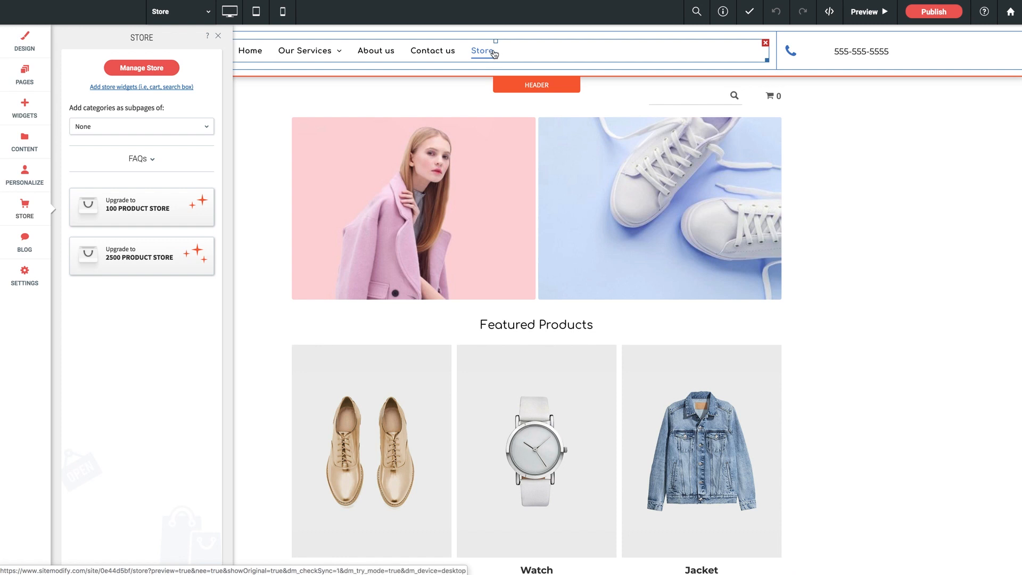
Step: Look at the Store page's options in the site's page list, and look over the store page itself
click(27, 84)
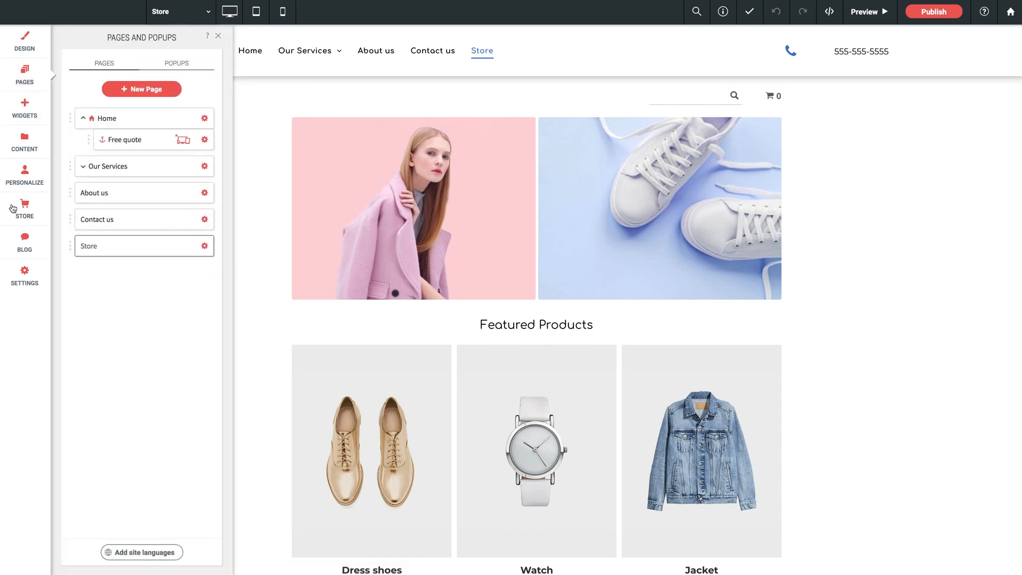
click(205, 247)
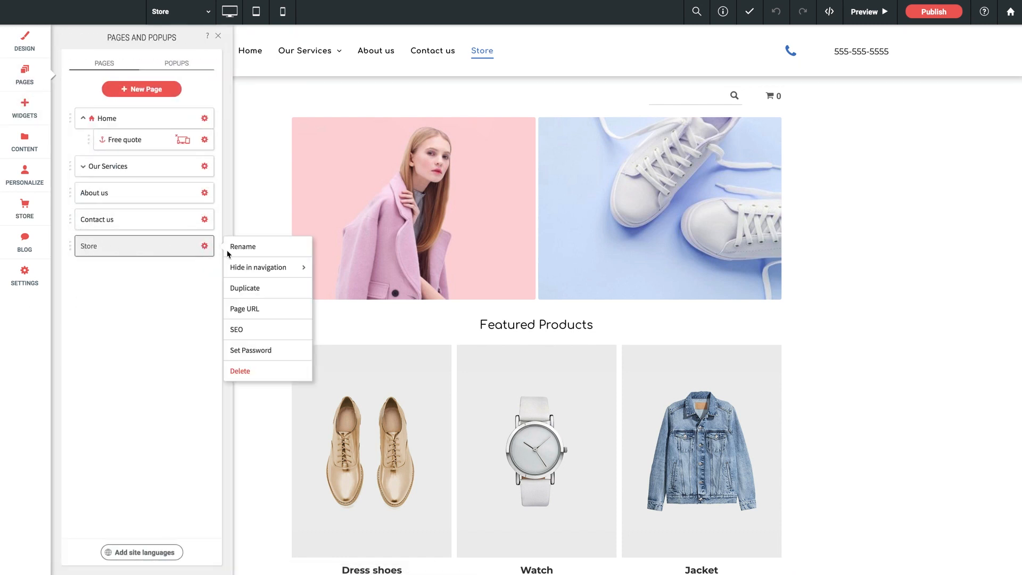
click(148, 296)
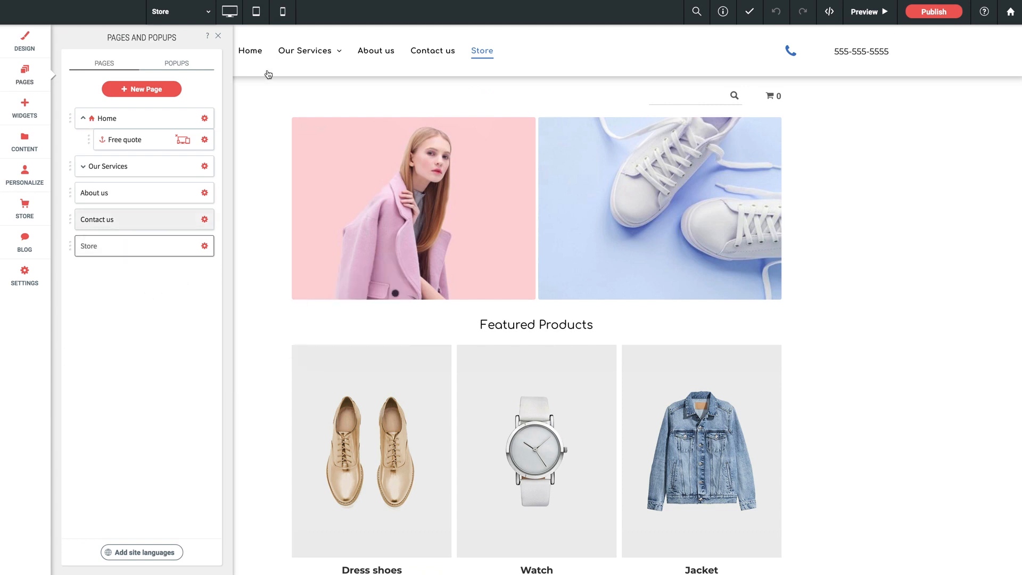
click(217, 36)
scroll(459, 205, down, 9)
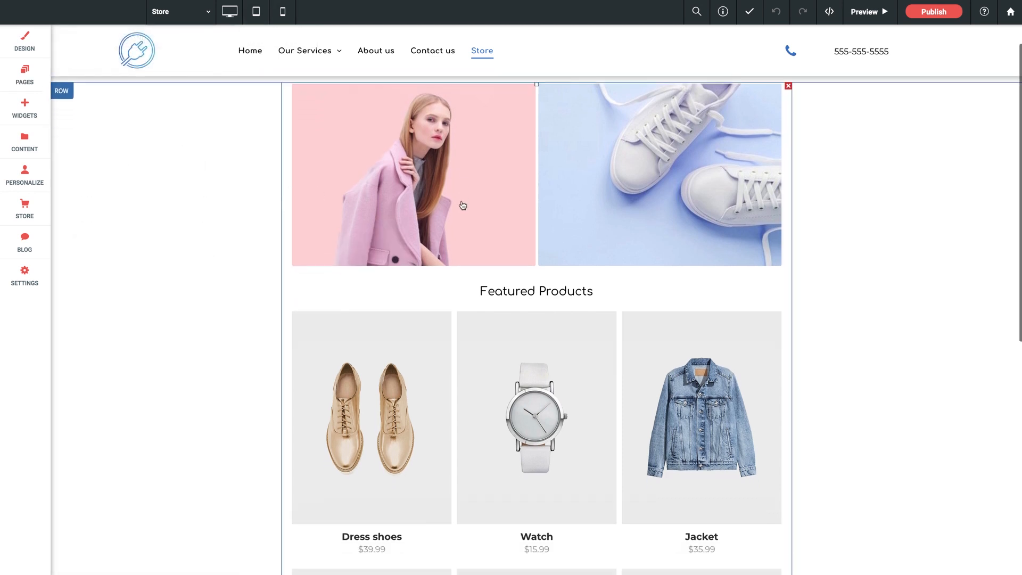
scroll(460, 207, up, 9)
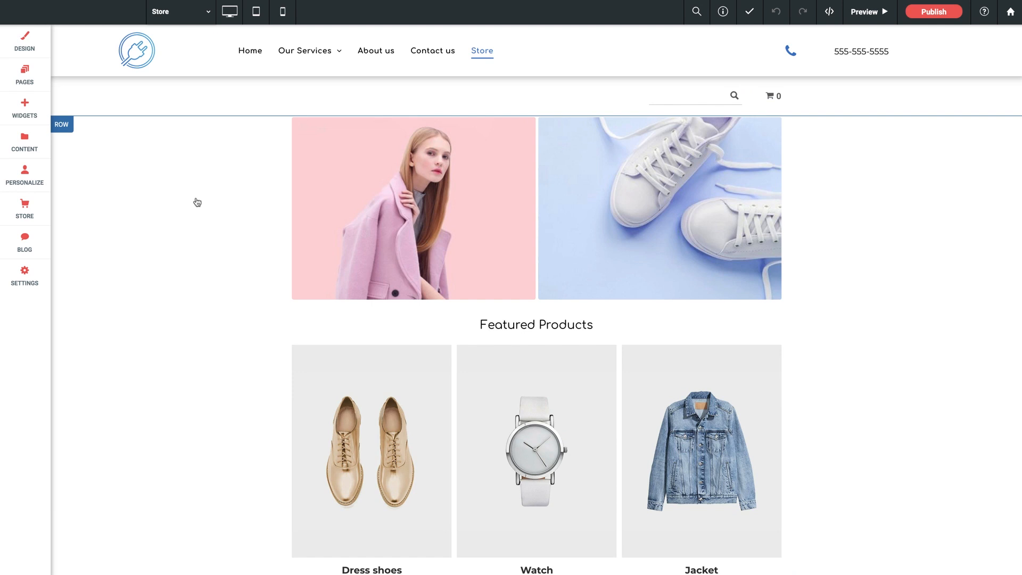
Step: List the available store widgets and look over the main store section on the page
click(33, 218)
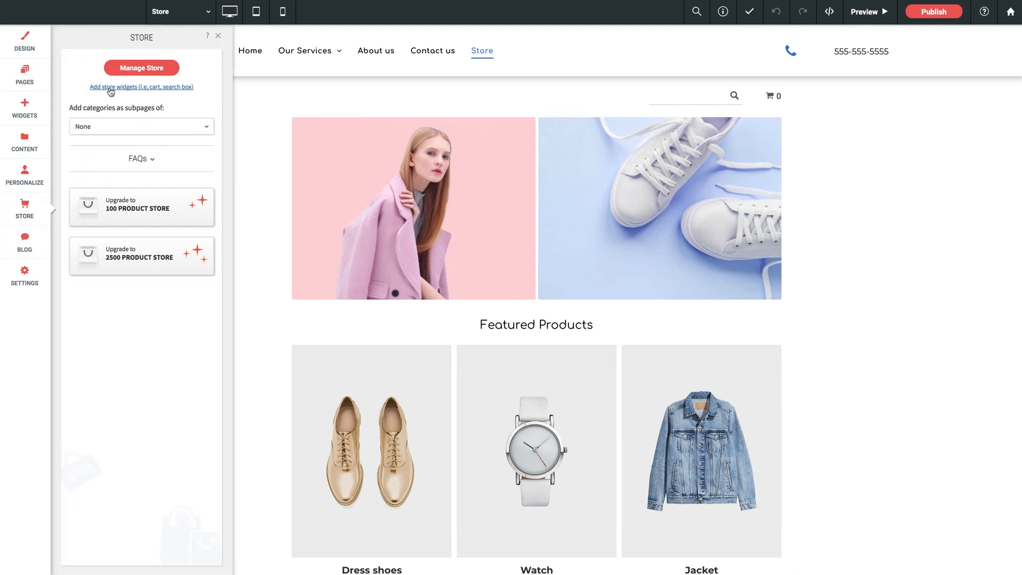
click(156, 87)
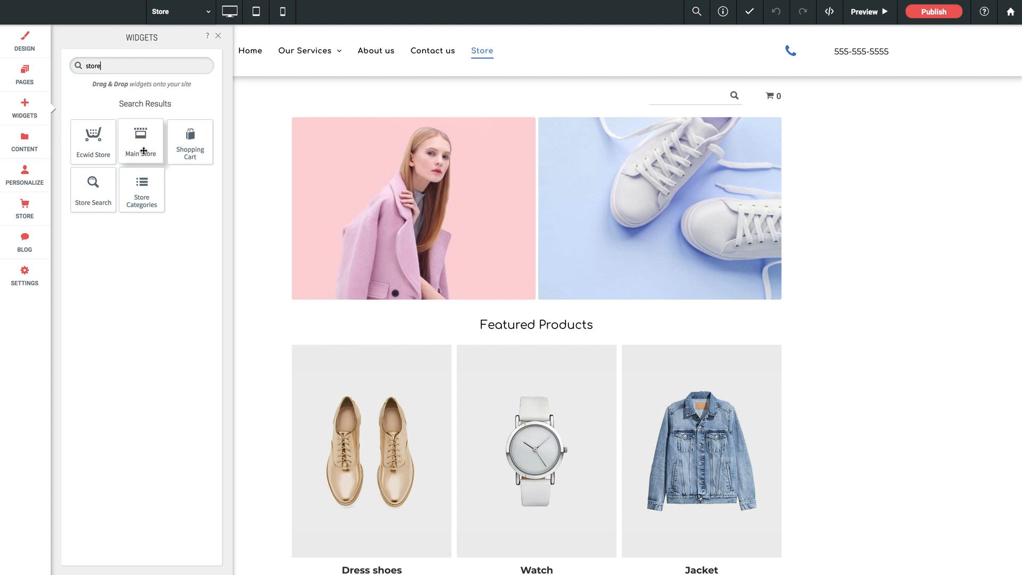
drag(168, 156, 253, 204)
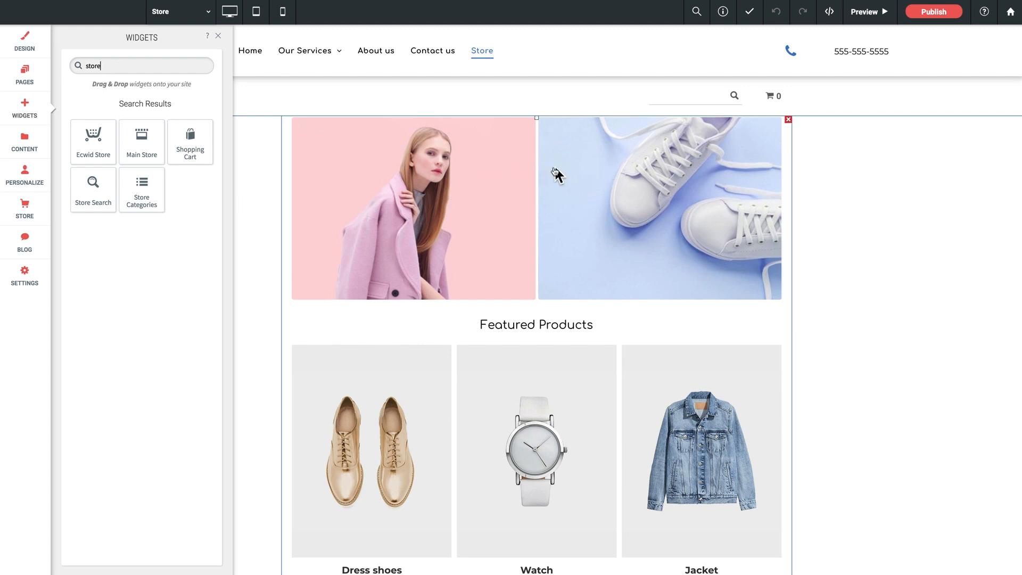
scroll(529, 189, down, 2)
scroll(605, 175, up, 2)
Step: Open the design settings of the main store section and look at its General and Categories options
click(497, 168)
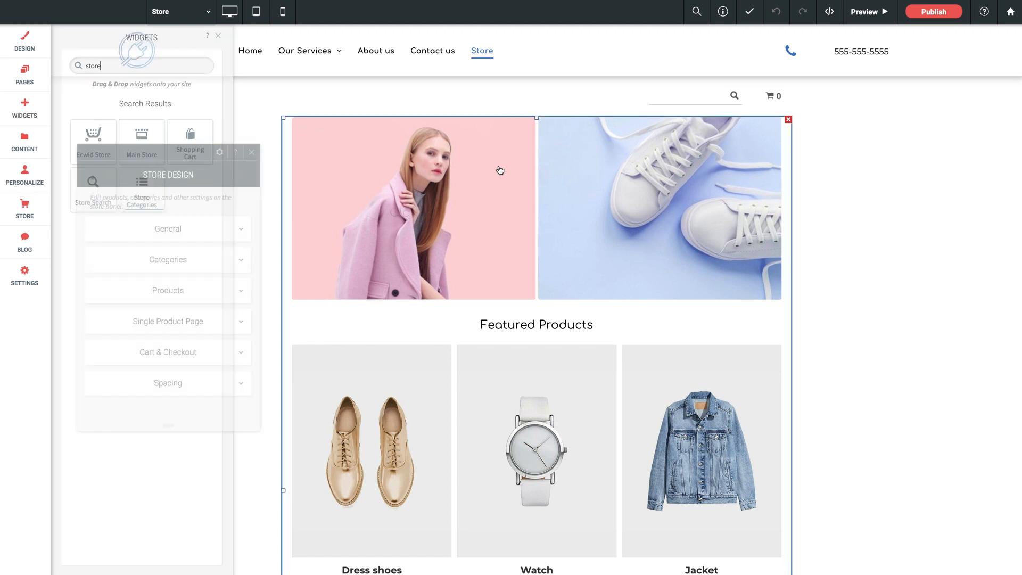
drag(173, 150, 208, 123)
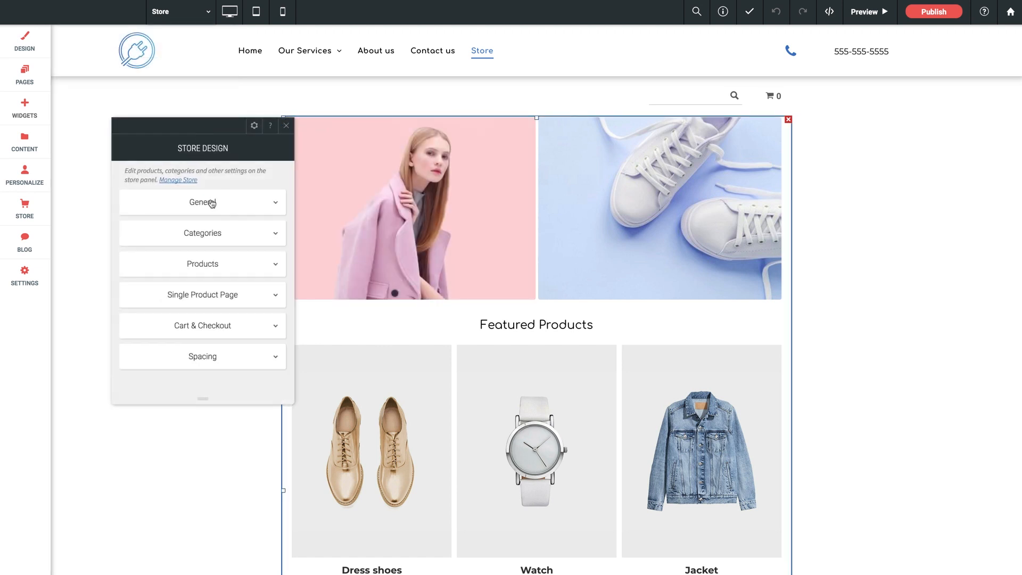
click(213, 202)
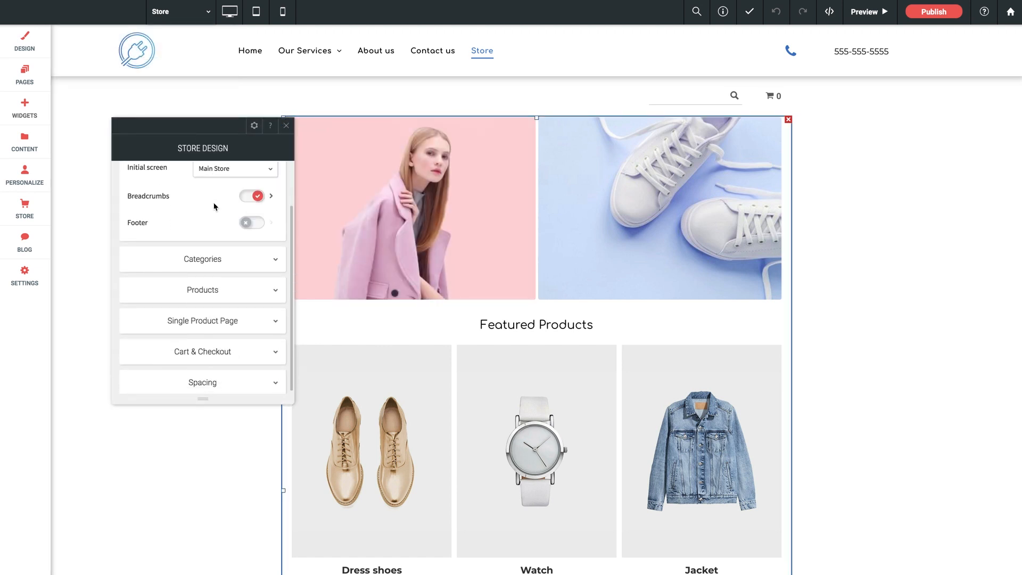
click(211, 313)
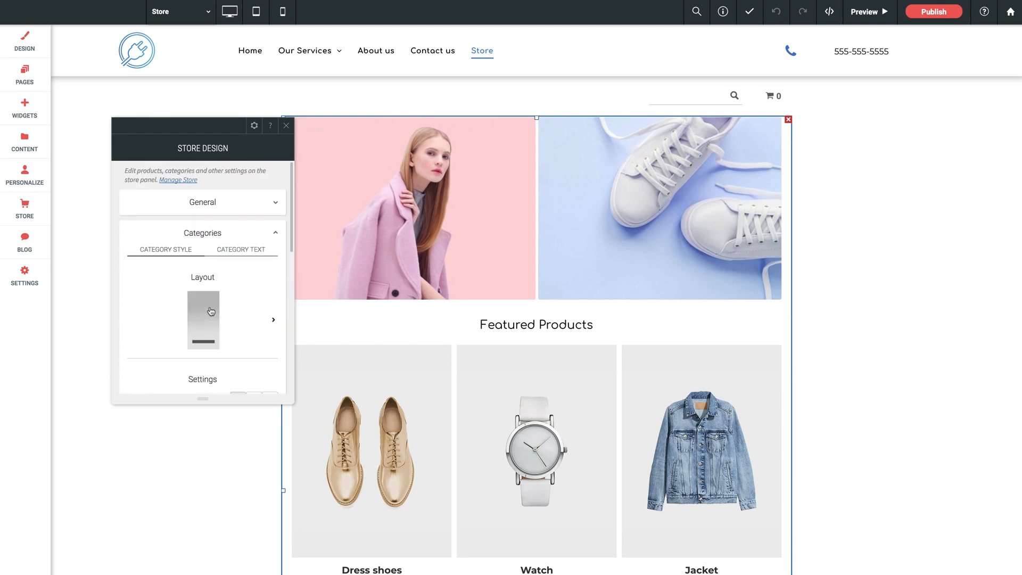
click(202, 209)
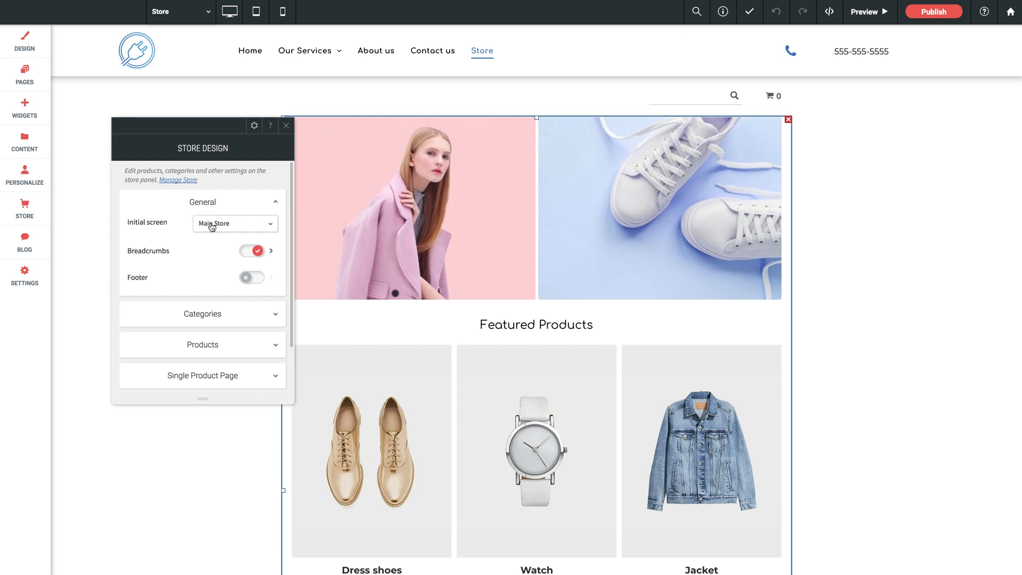
Step: Look through the categories and products offered as the store's initial screen, leaving the selection as it is
click(242, 227)
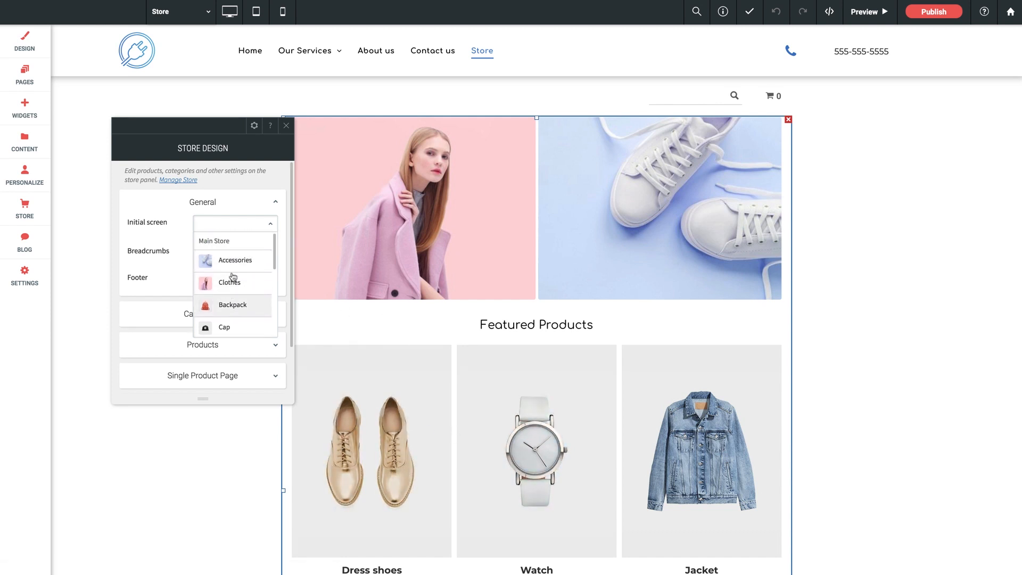
scroll(231, 288, down, 1)
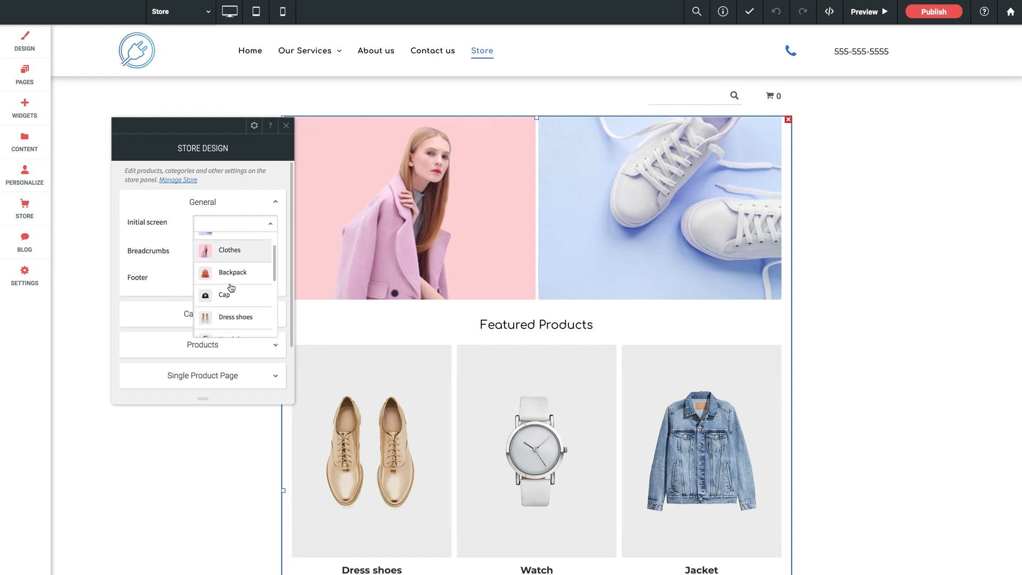
scroll(232, 290, down, 4)
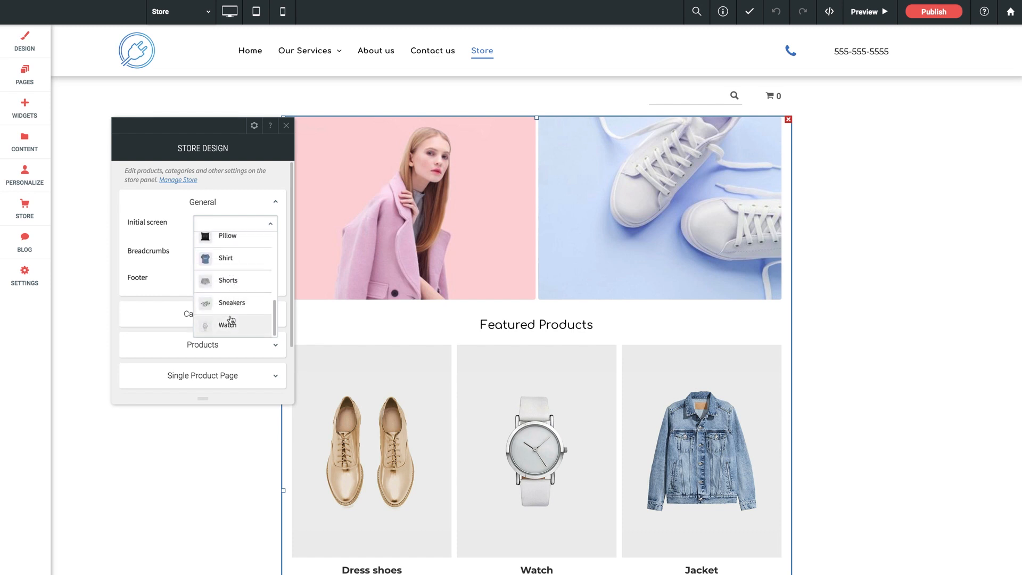
scroll(231, 320, down, 2)
scroll(229, 320, up, 2)
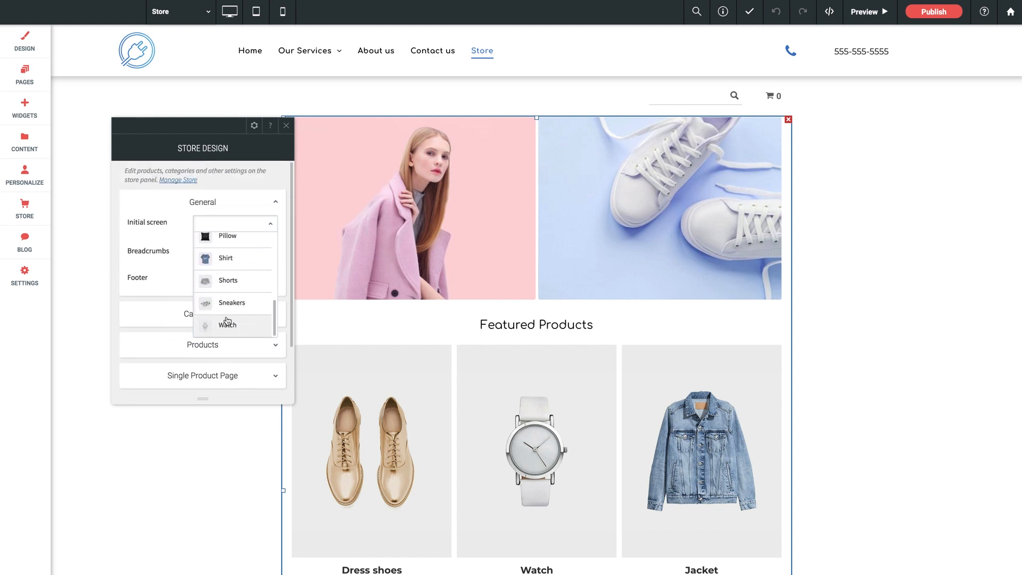
click(268, 222)
Step: Examine the category layouts and the category style settings in the store design, without choosing a different layout
click(216, 312)
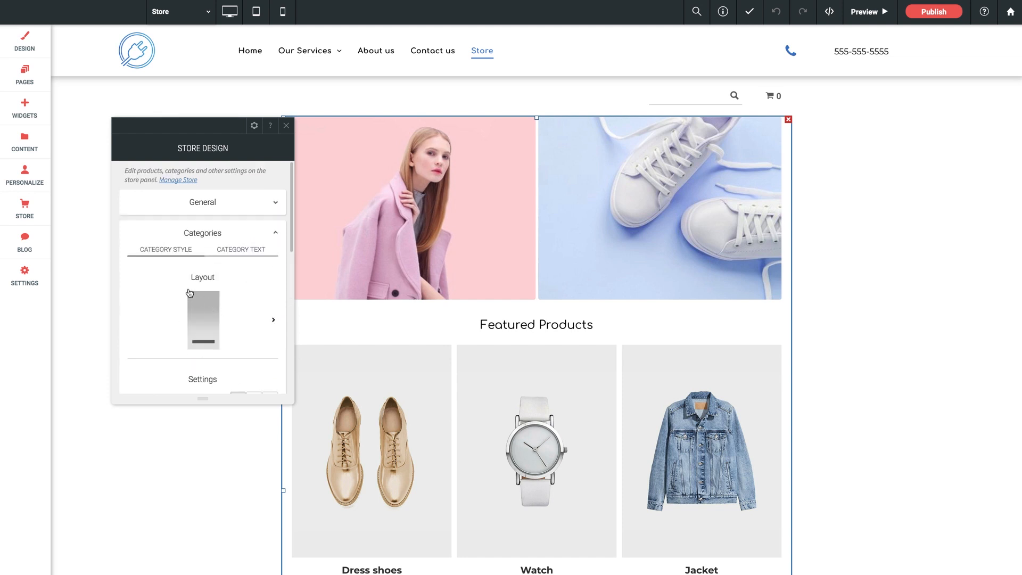
scroll(224, 290, down, 1)
click(242, 292)
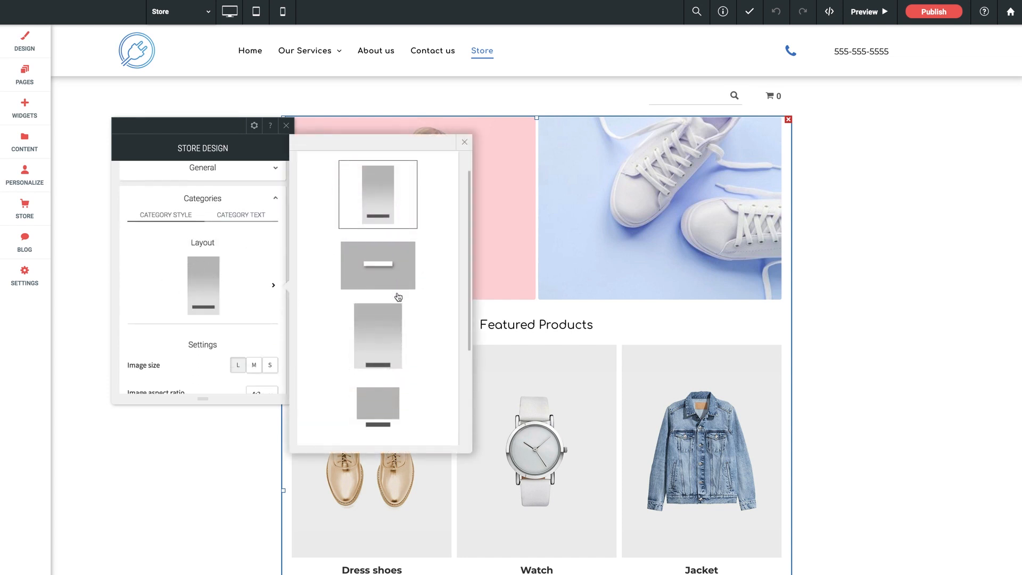
scroll(398, 297, down, 3)
scroll(398, 297, up, 1)
click(259, 288)
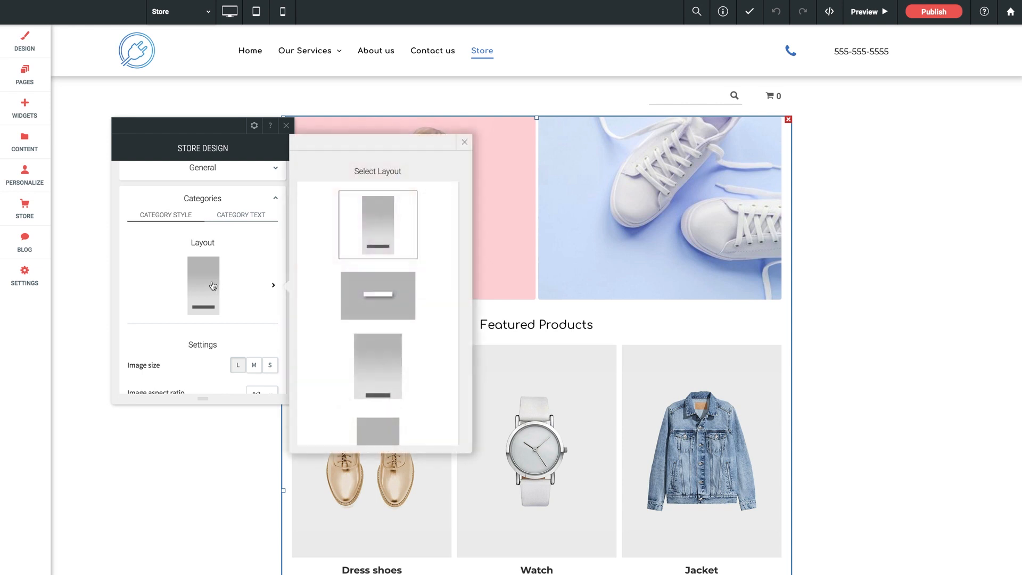
scroll(213, 284, down, 5)
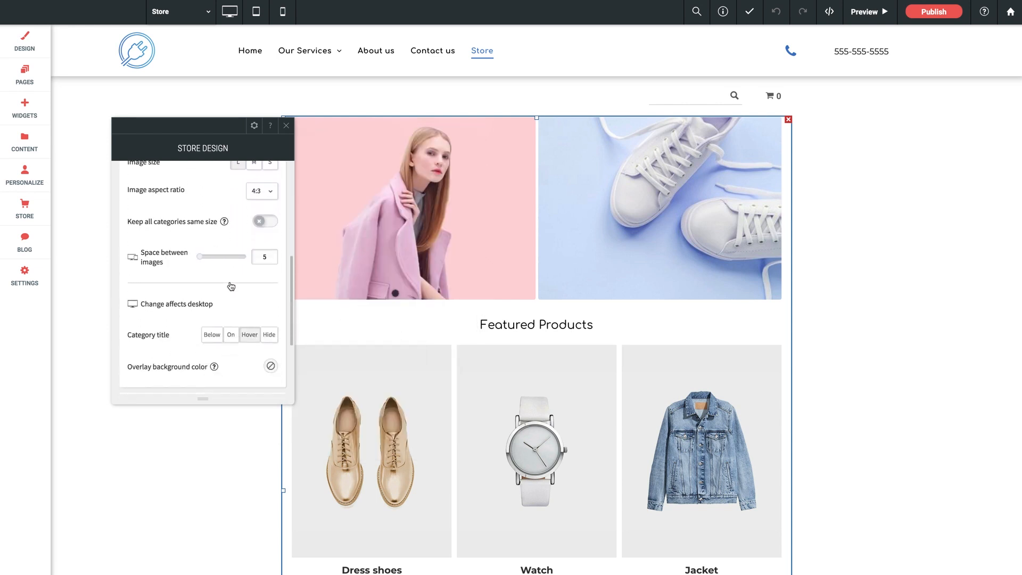
scroll(231, 286, down, 3)
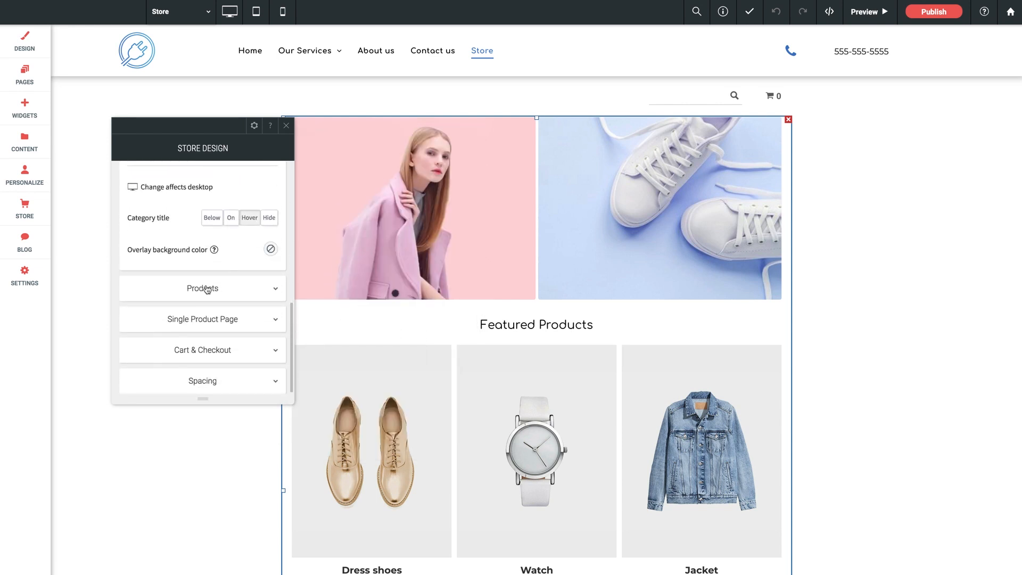
Step: Examine the product layouts and the product style settings in the store design, without choosing a different layout
click(208, 288)
scroll(199, 287, down, 2)
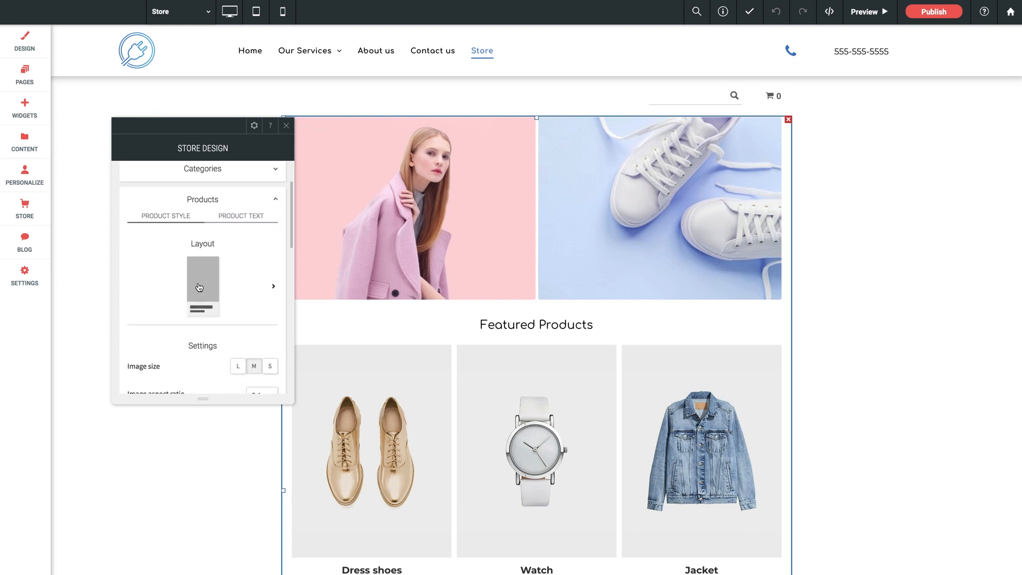
click(199, 288)
scroll(378, 290, down, 3)
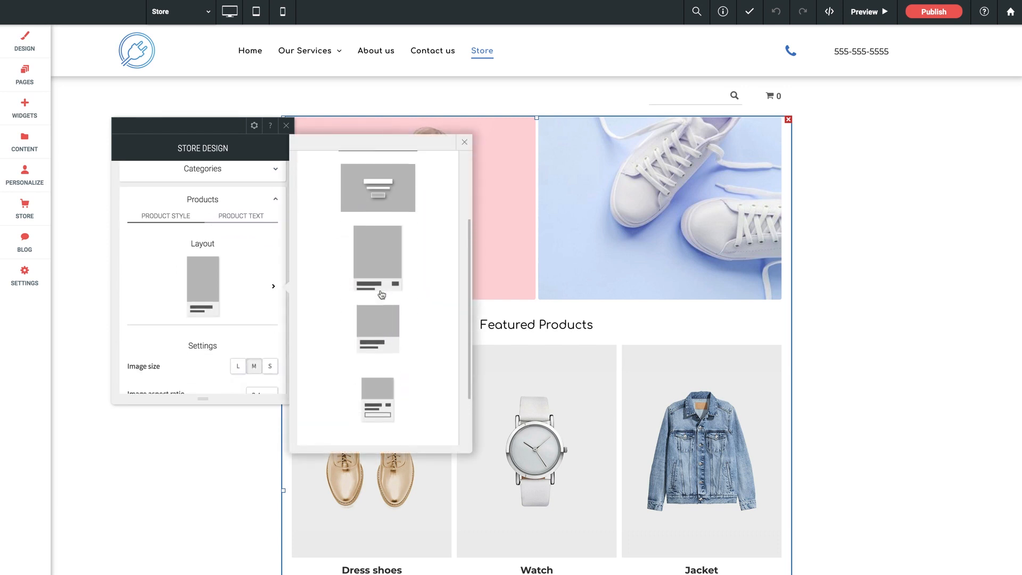
scroll(381, 295, up, 2)
click(244, 293)
scroll(245, 293, down, 6)
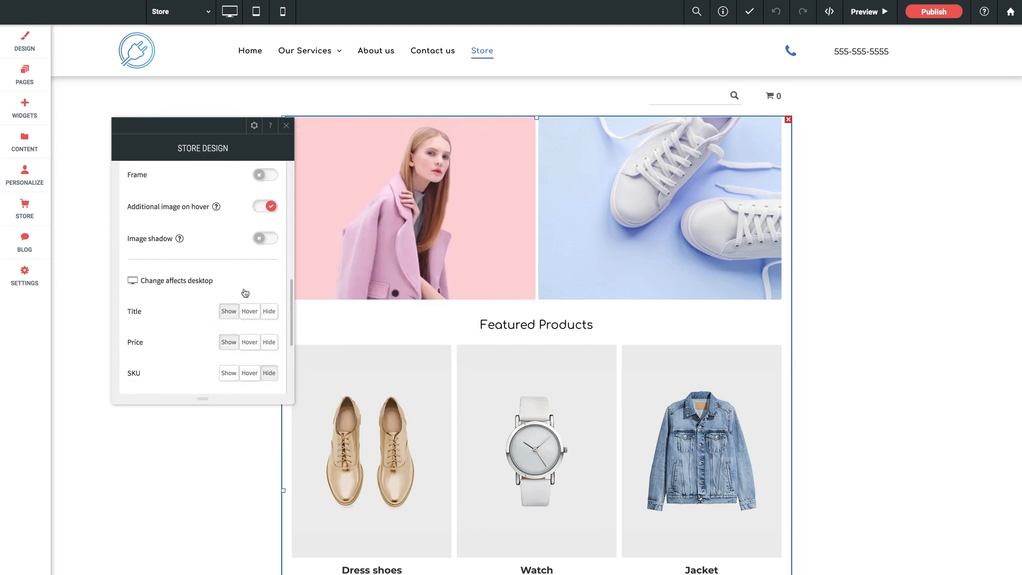
scroll(245, 293, down, 3)
Step: Examine the single product page's layout, position, button and additional design options
click(217, 322)
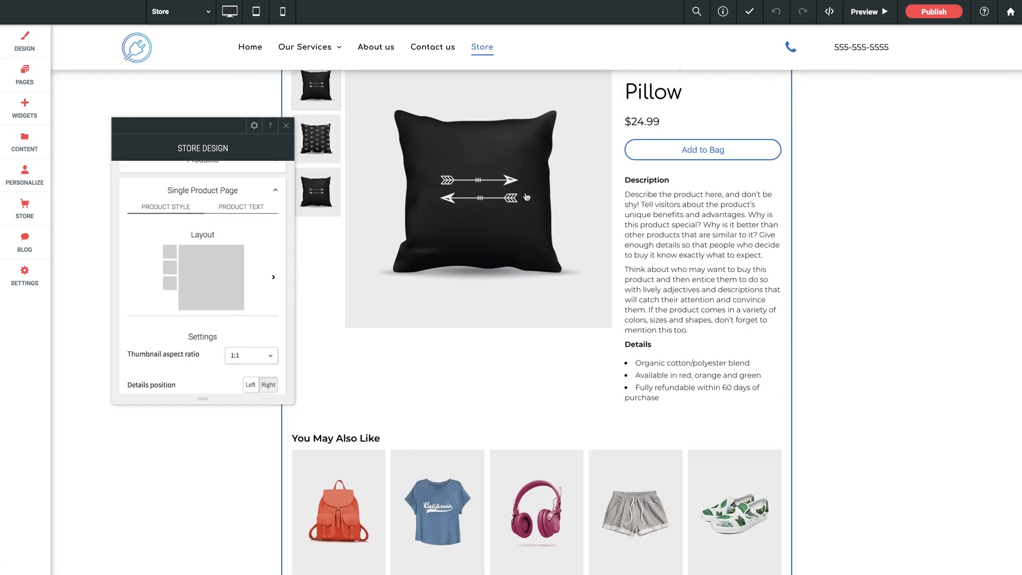
scroll(217, 295, down, 4)
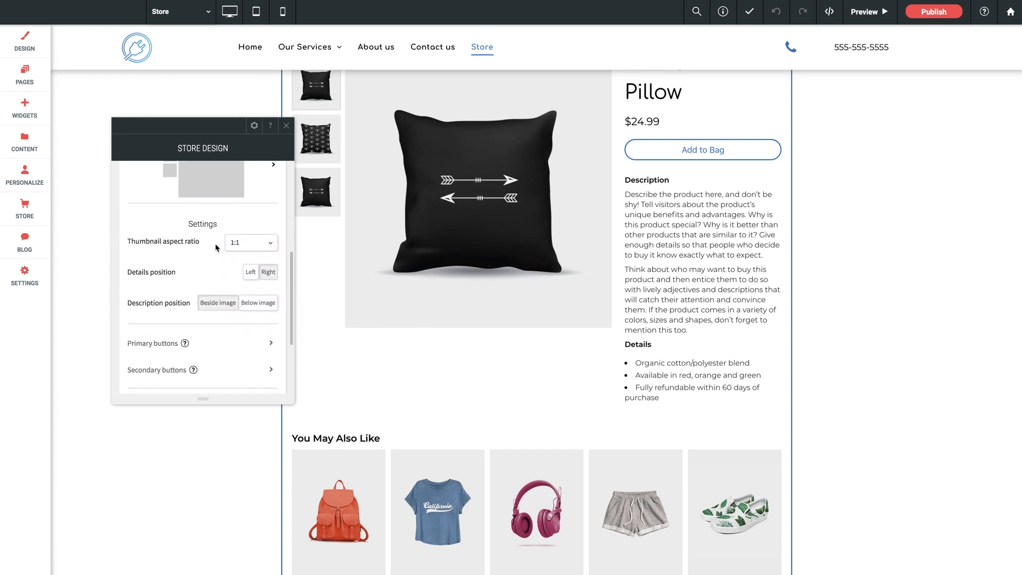
scroll(215, 267, down, 3)
scroll(213, 269, down, 2)
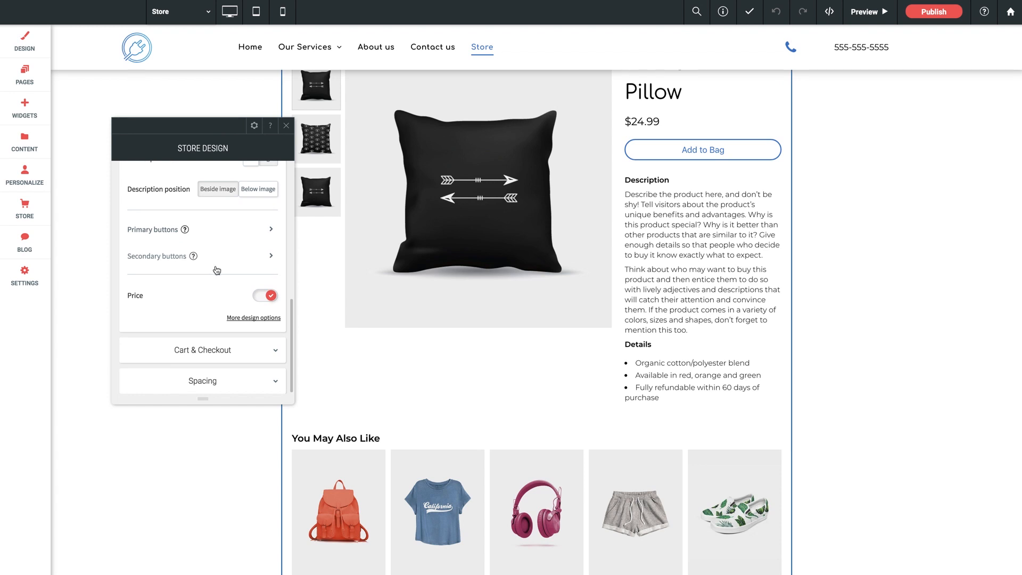
scroll(197, 298, down, 6)
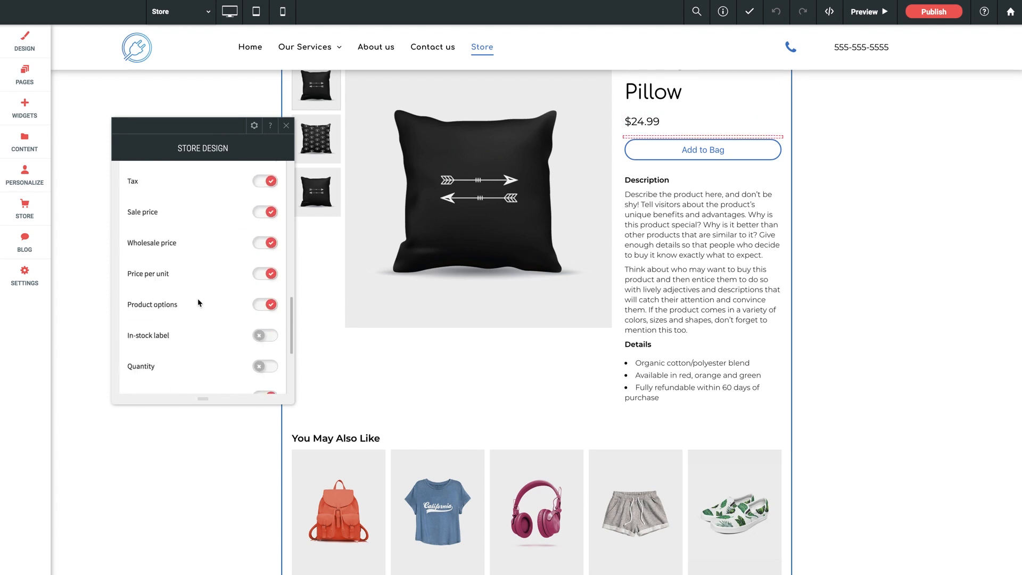
Step: Examine the store design's cart and checkout text options and its spacing settings, and close the store design settings
click(216, 351)
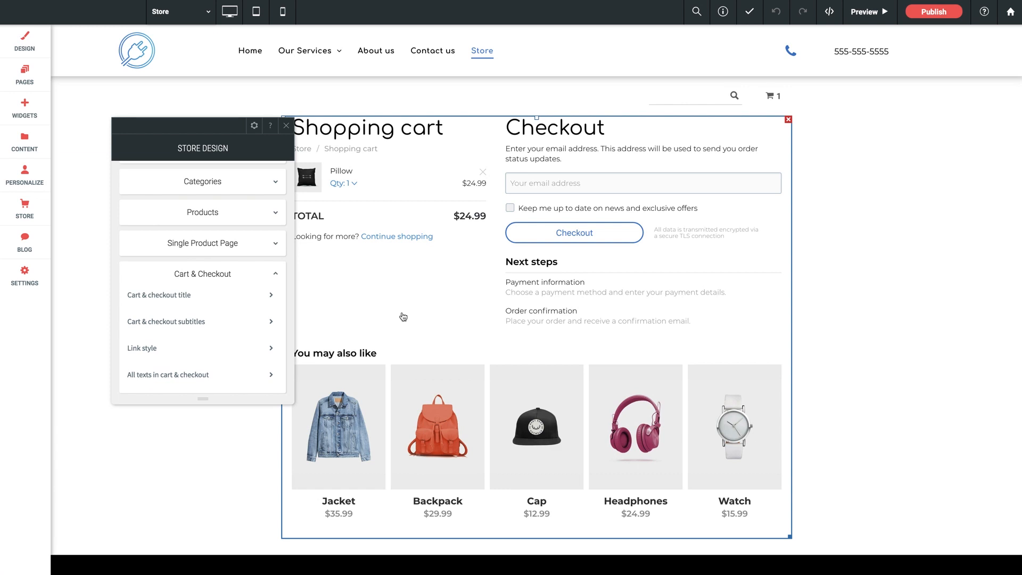
scroll(189, 268, down, 1)
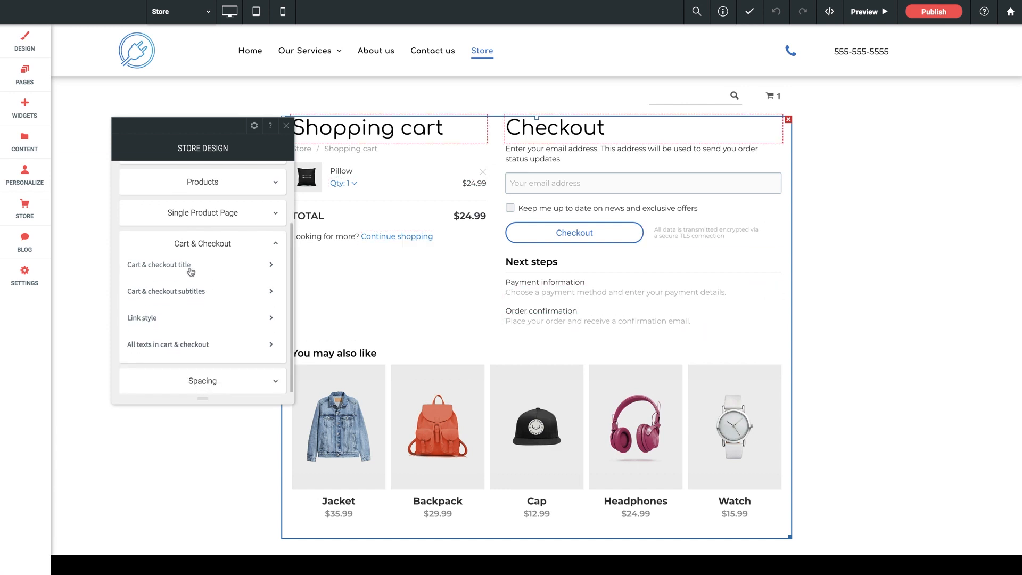
click(190, 268)
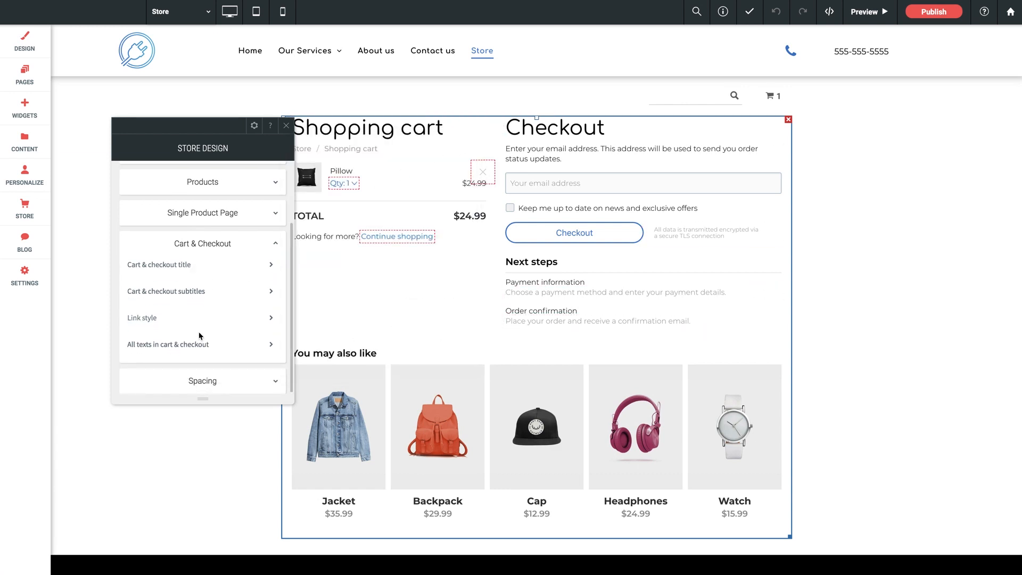
click(202, 381)
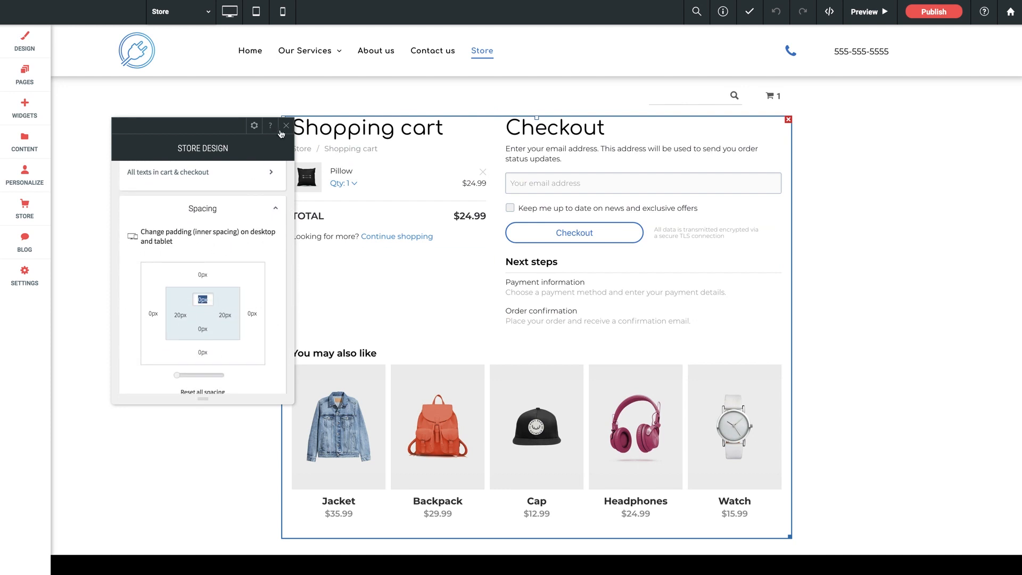
click(285, 127)
Step: Search the widgets for "store" and look at the existing store search box above the store
click(32, 109)
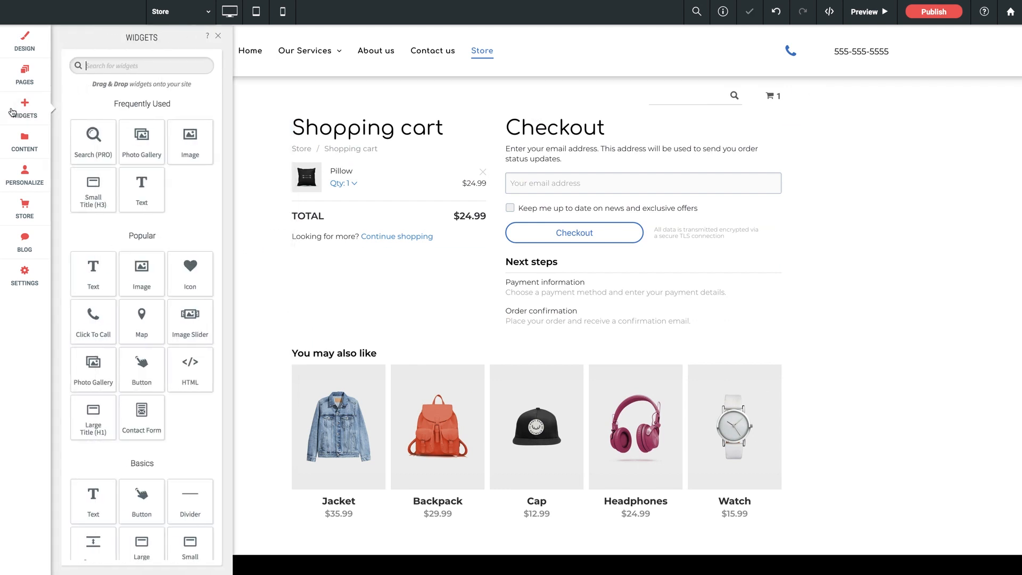
text(store)
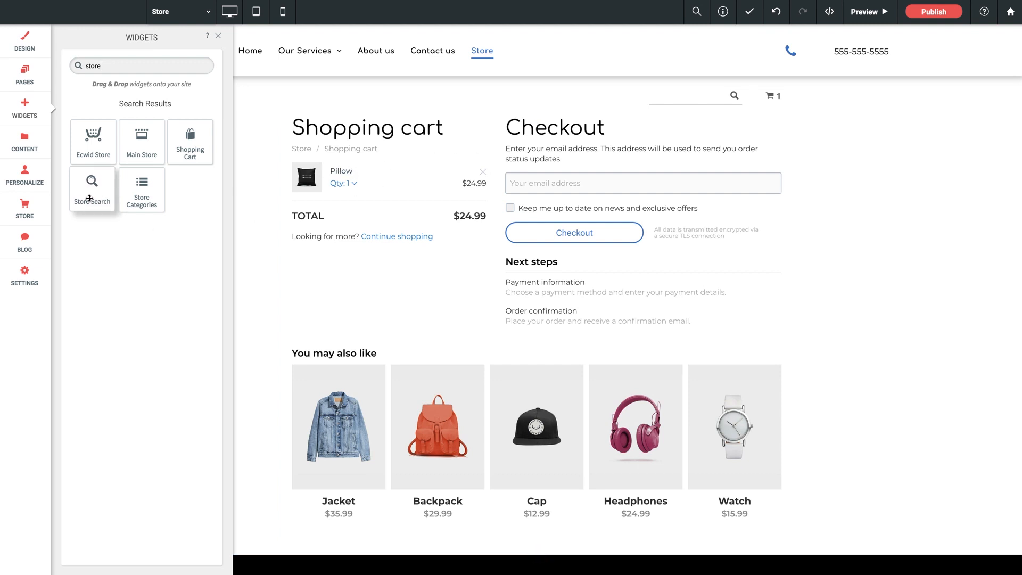
drag(92, 199, 726, 98)
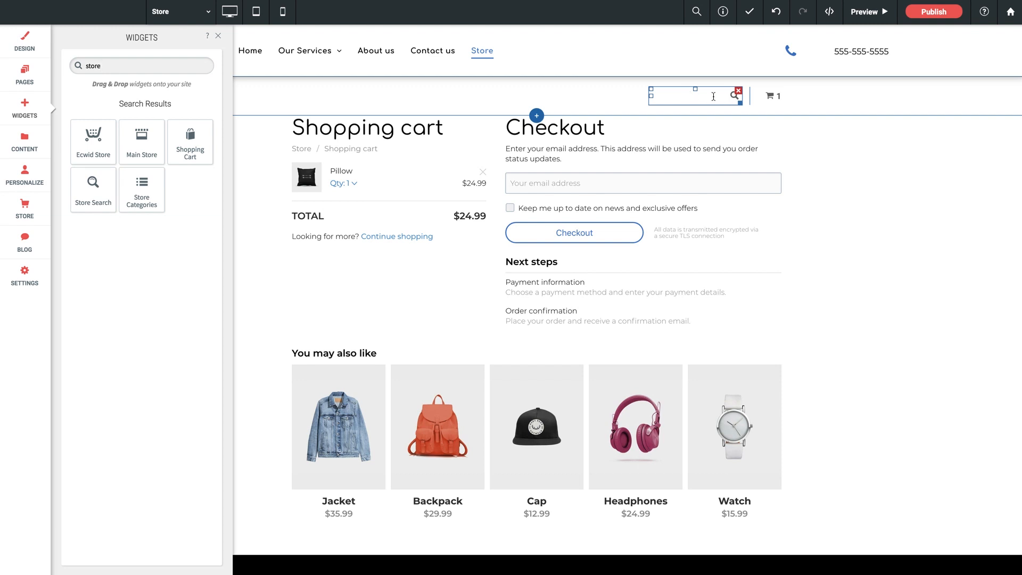